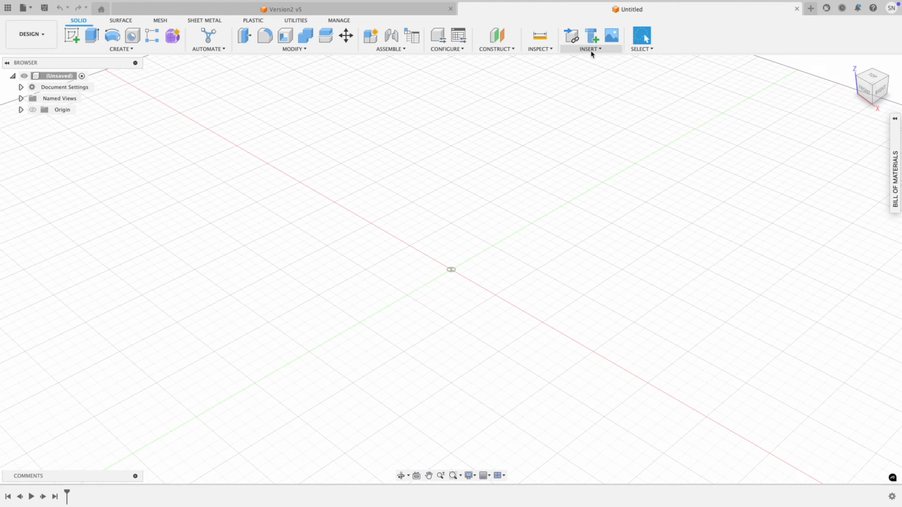
Insert the image IMG_4661.jpeg from the computer as a canvas on the XY plane
click(591, 53)
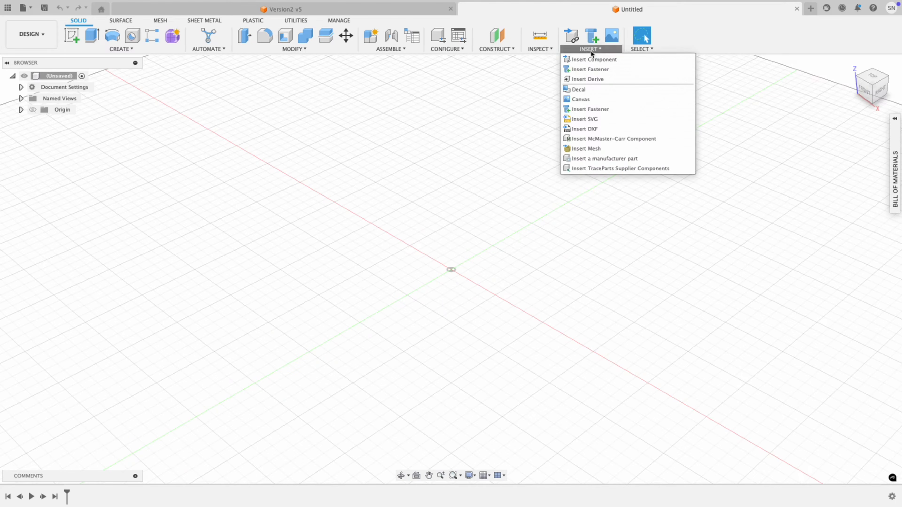
click(584, 109)
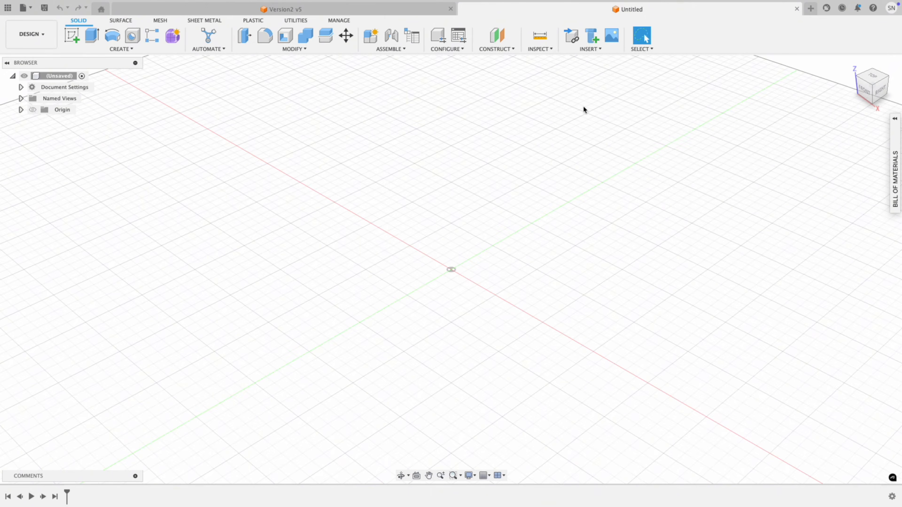
click(596, 49)
click(585, 90)
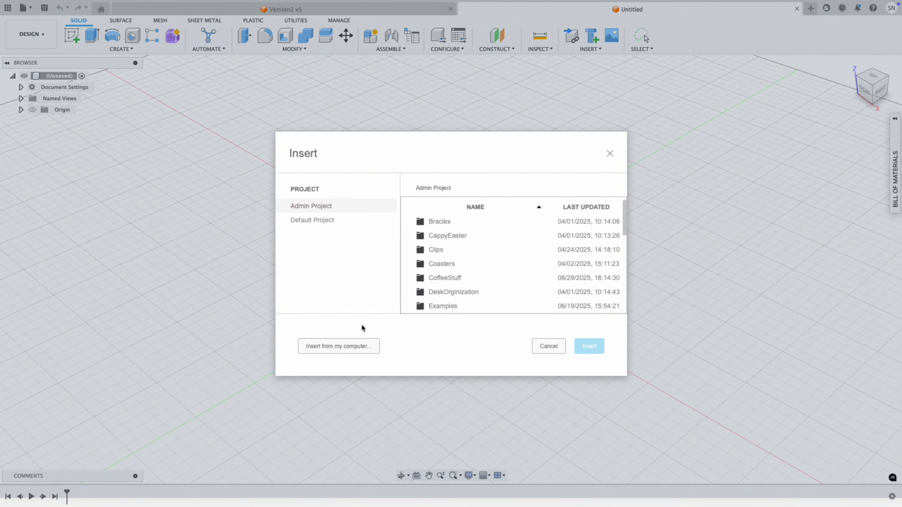
click(338, 346)
click(287, 268)
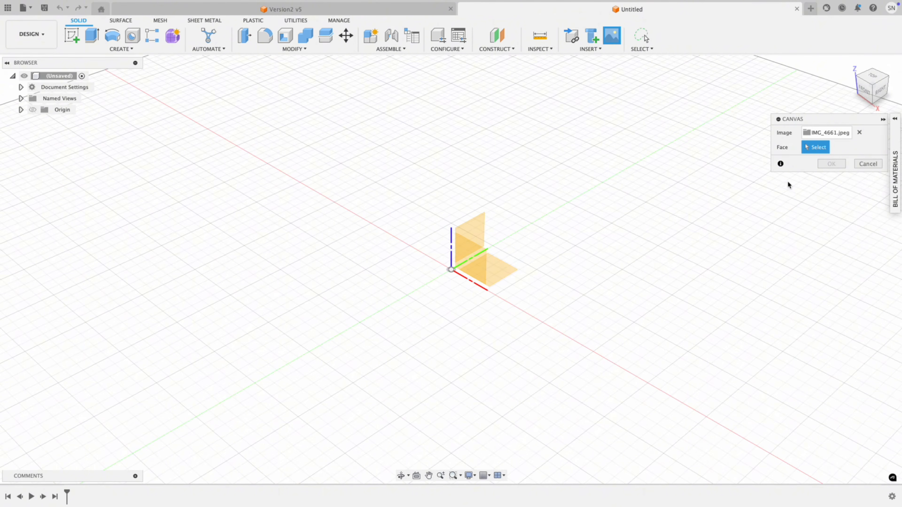
click(507, 269)
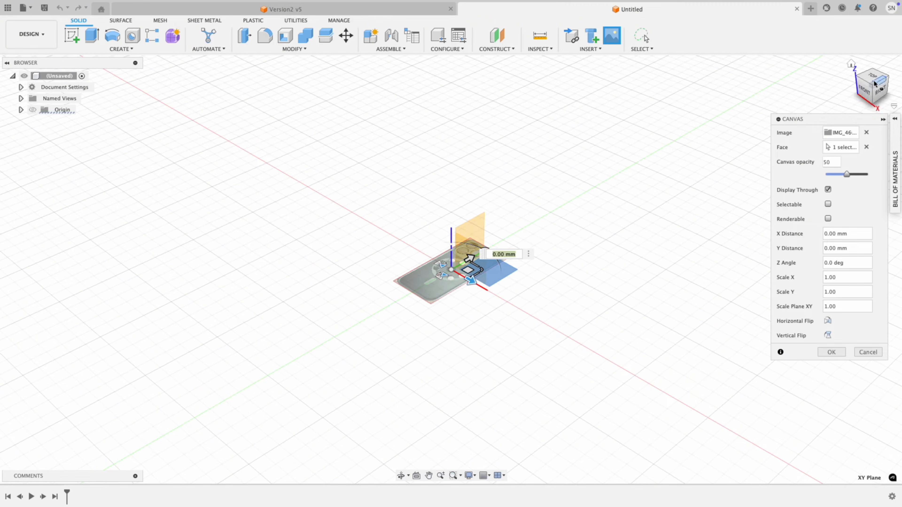
click(873, 77)
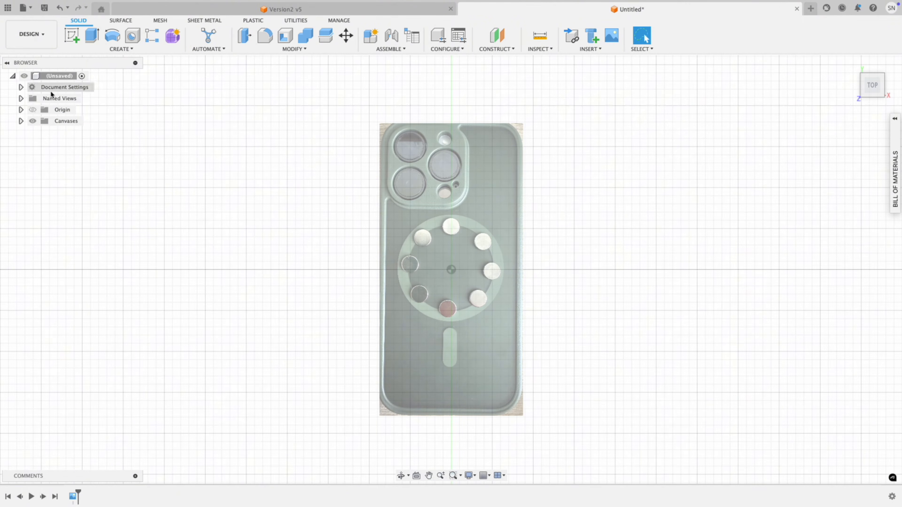
Calibrate the IMG_4661 canvas by setting the distance across the phone case's full width to 75.4 mm
click(20, 121)
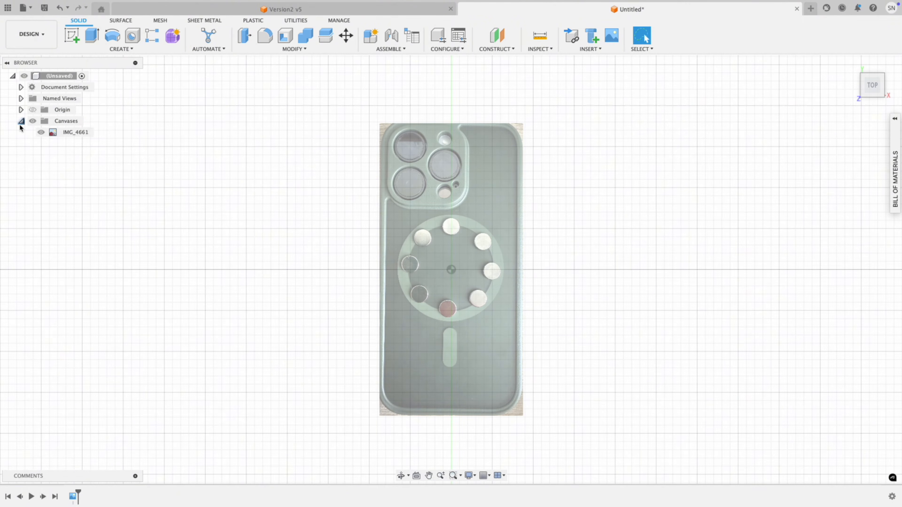
click(63, 134)
right_click(63, 135)
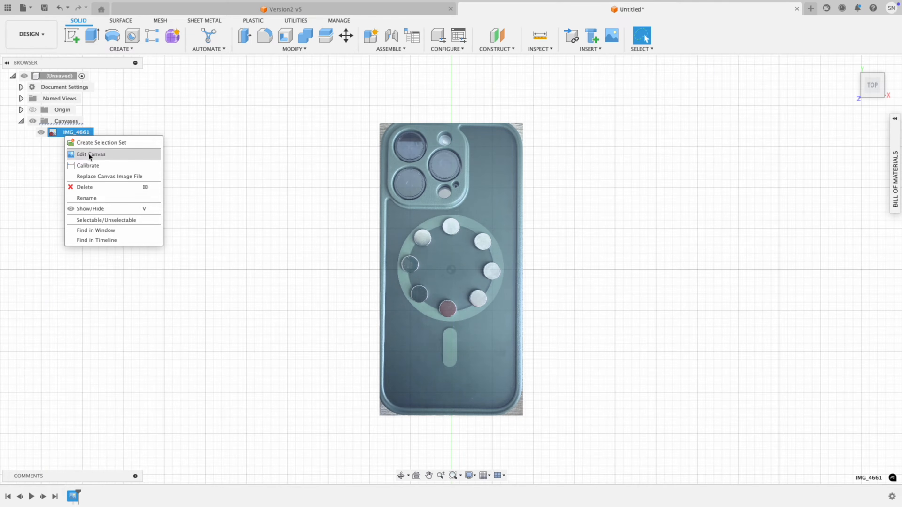
click(86, 167)
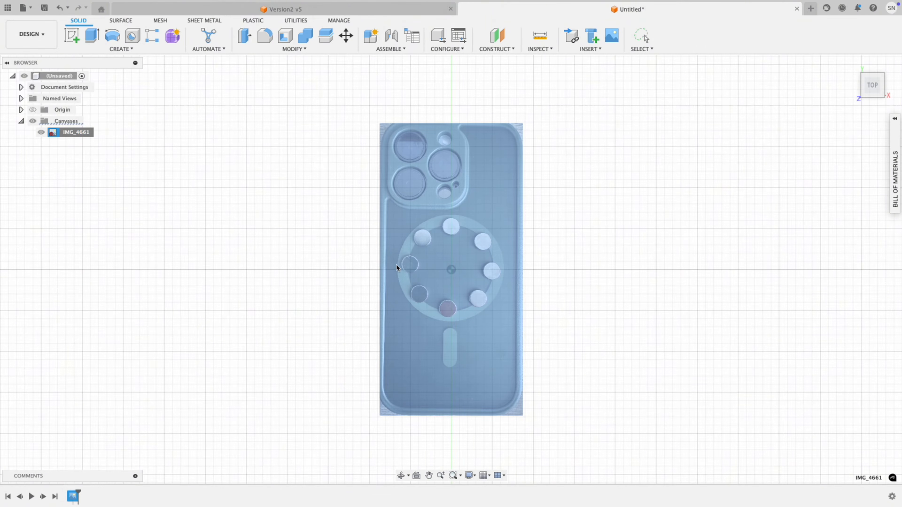
click(380, 269)
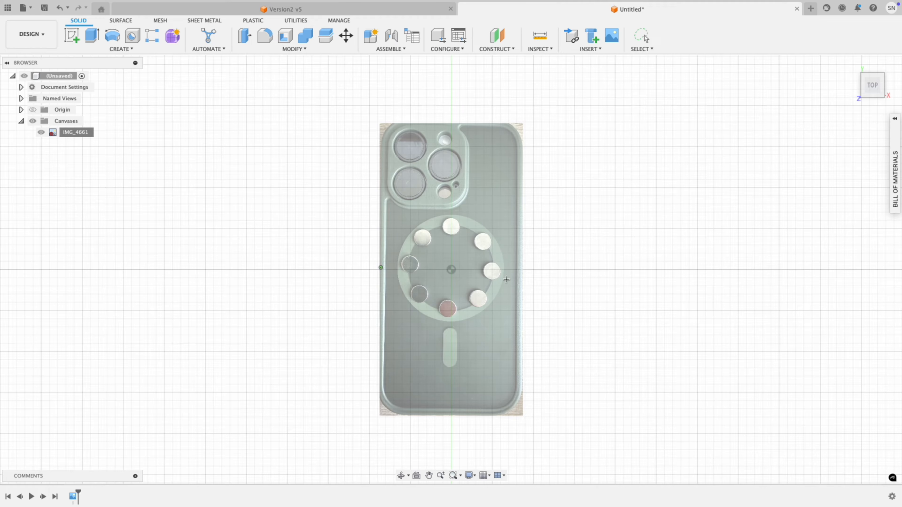
click(522, 271)
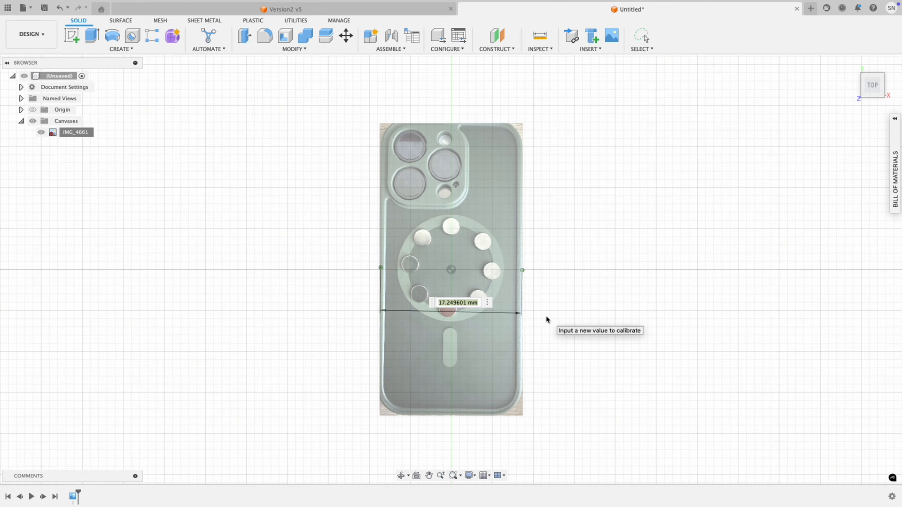
text(75.4)
key(Return)
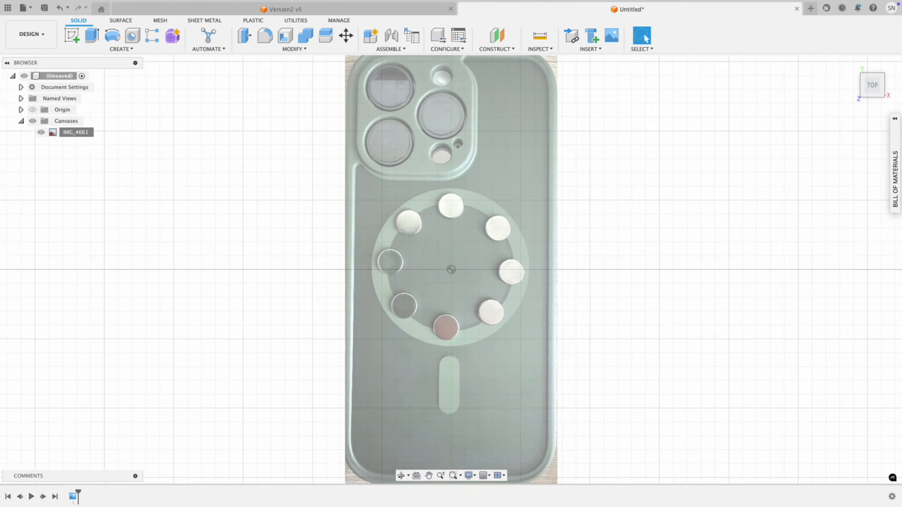
Sketch a fit point spline on the XY plane, tracing the outer edge of the circular ring on the phone case image
click(76, 33)
click(468, 252)
click(111, 49)
click(191, 129)
click(385, 246)
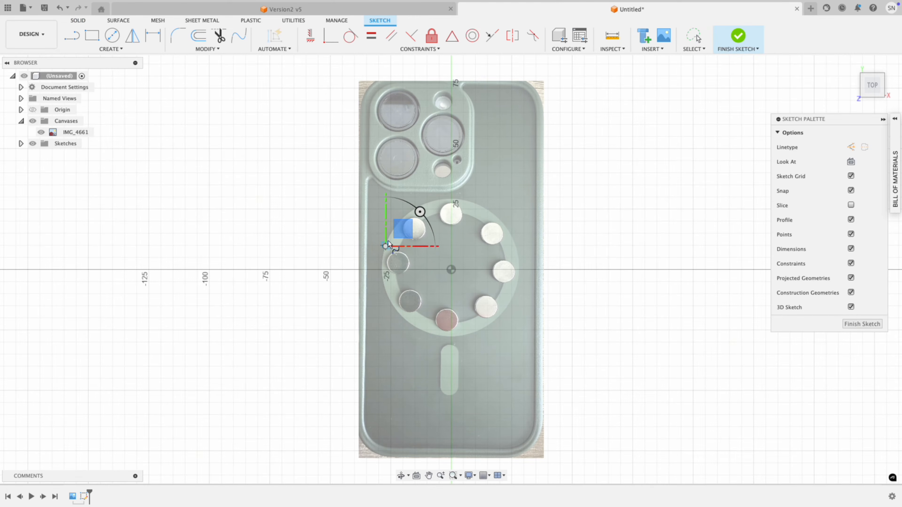
click(394, 228)
click(408, 214)
click(425, 205)
click(520, 261)
click(520, 282)
click(512, 306)
click(492, 323)
click(476, 330)
click(447, 336)
click(415, 330)
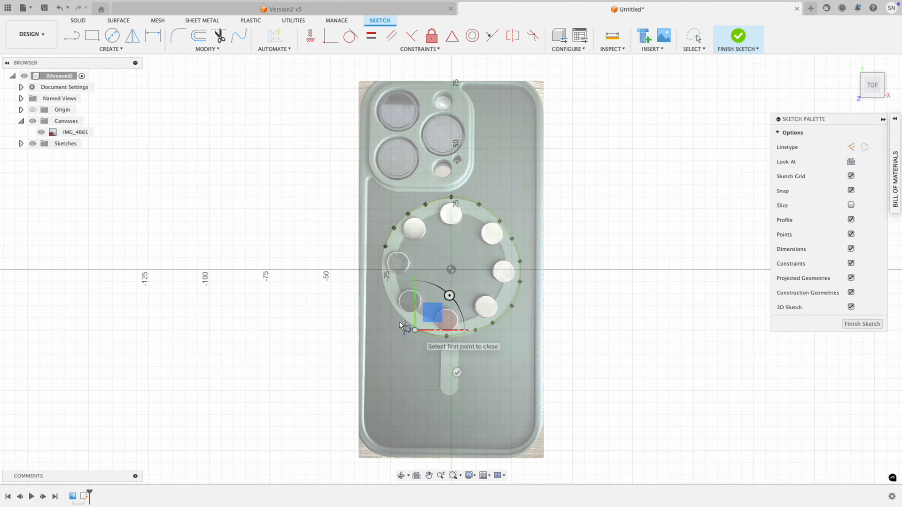
click(391, 306)
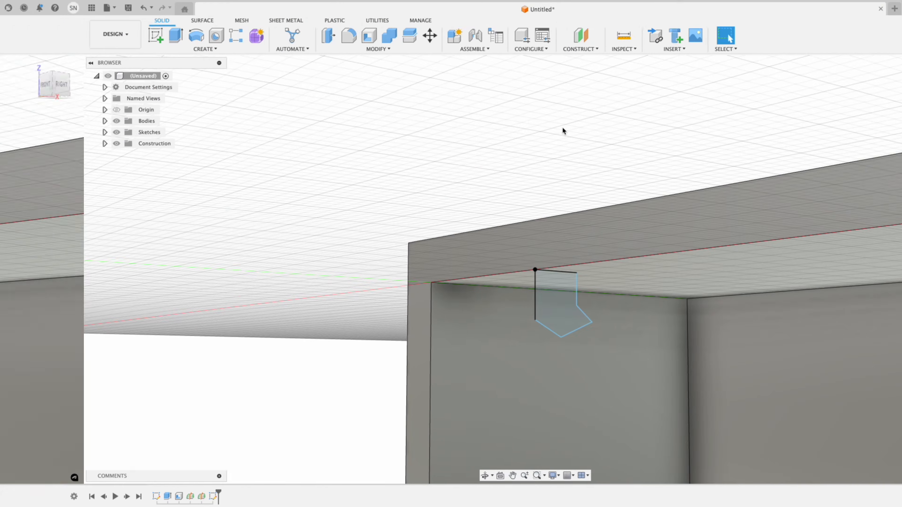
key(e)
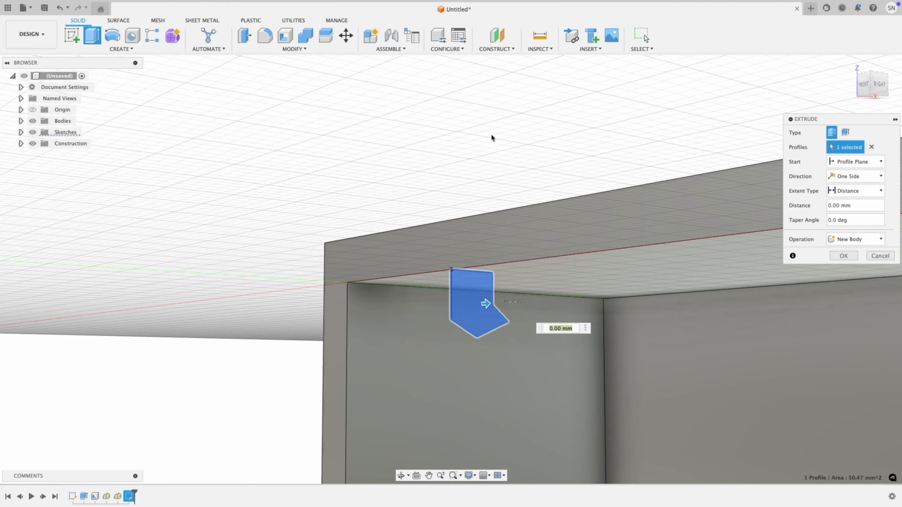
click(878, 179)
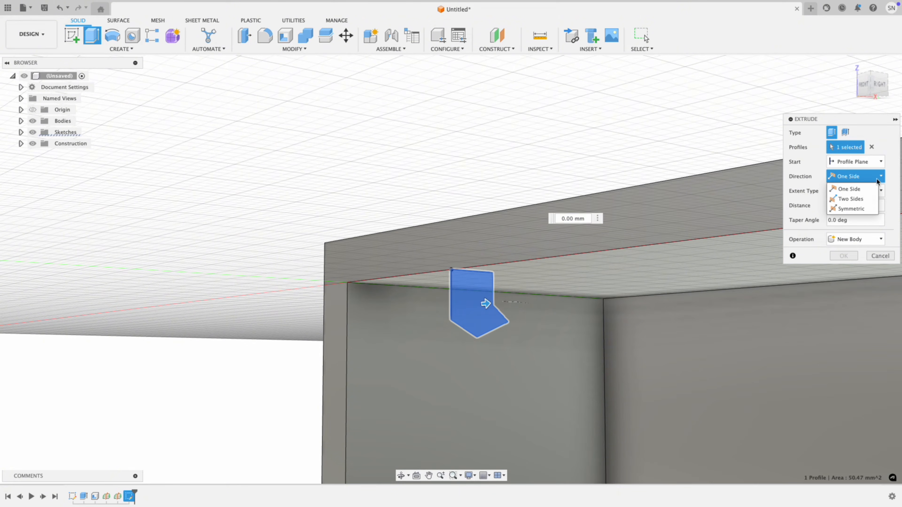
click(859, 190)
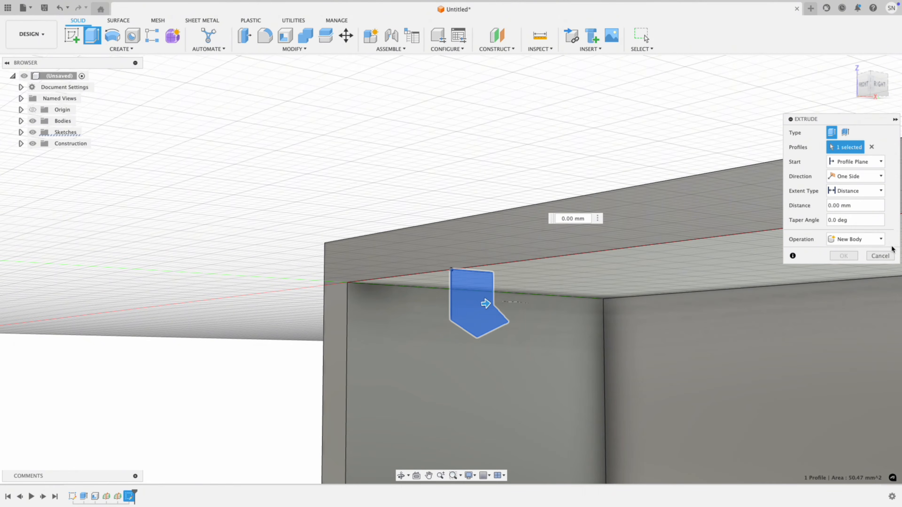
click(880, 256)
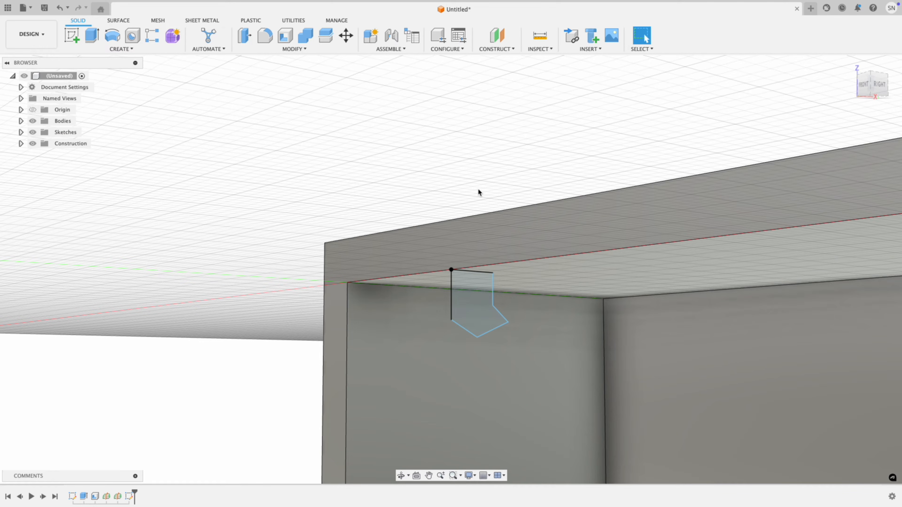
key(e)
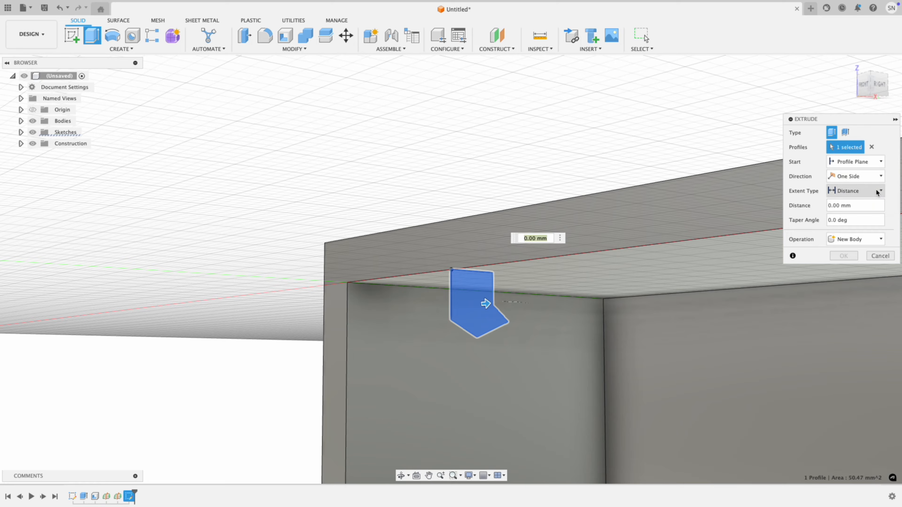
click(880, 256)
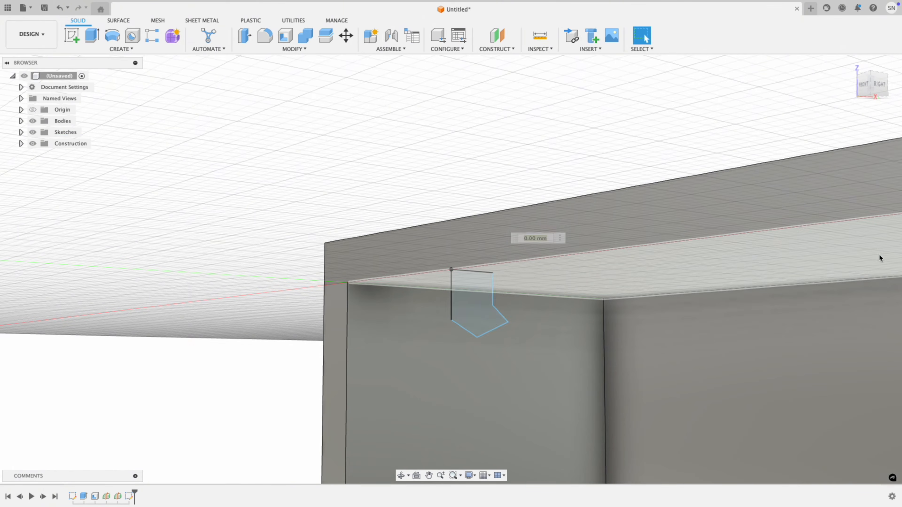
Extrude the small five-sided profile symmetrically 22.75 mm per side, taking the distance from the origin point at the inner corner, and join it
key(e)
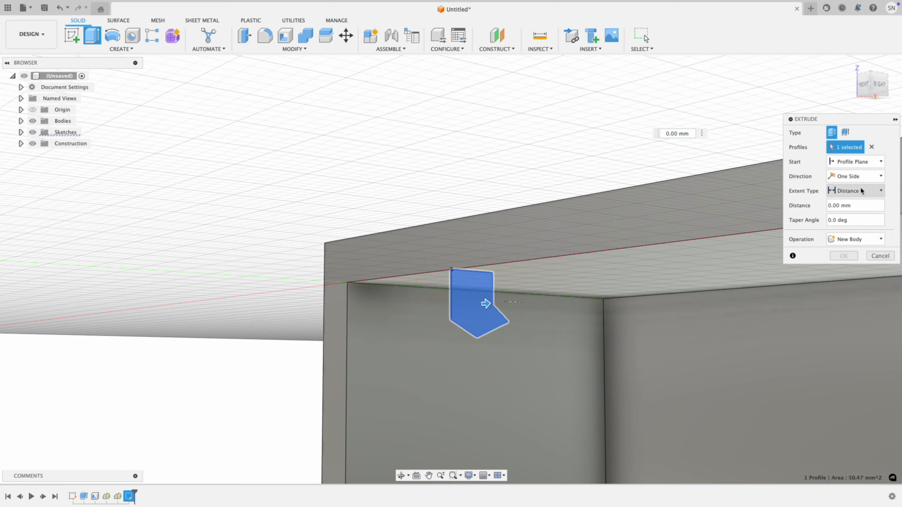
click(862, 191)
click(854, 213)
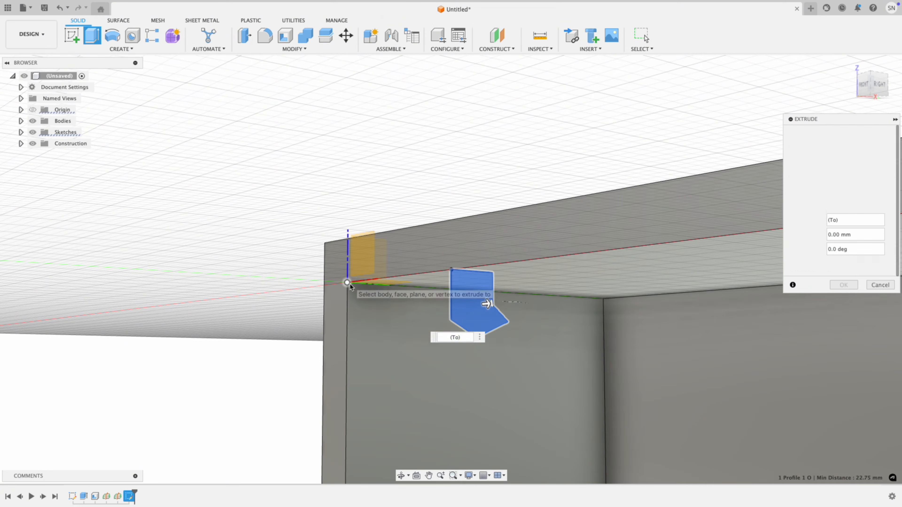
click(347, 282)
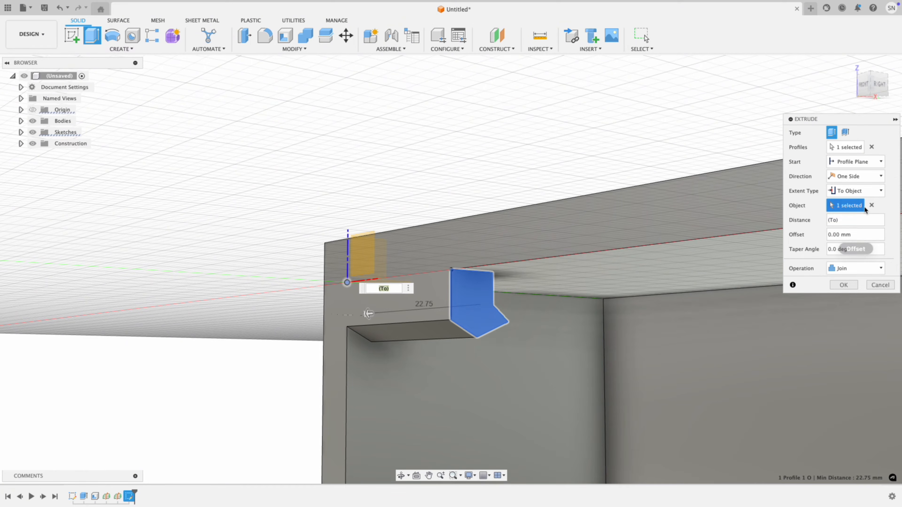
click(867, 190)
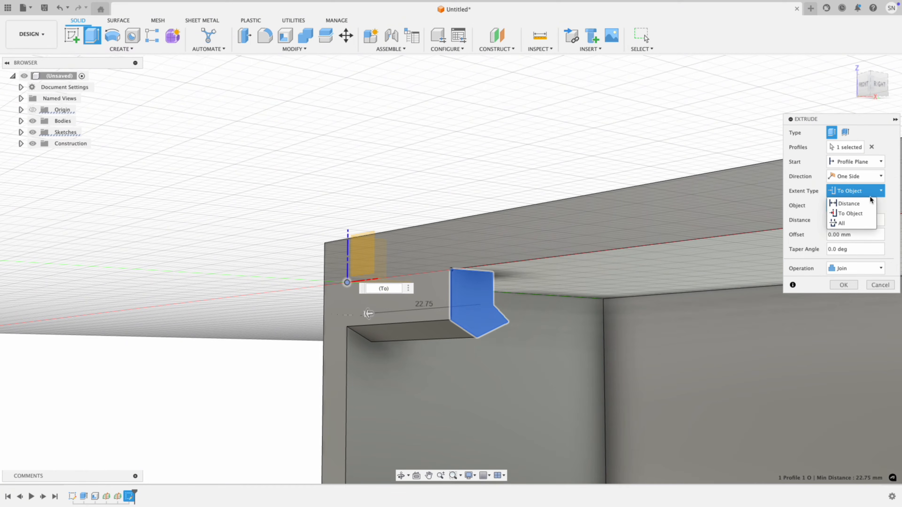
click(875, 178)
click(859, 207)
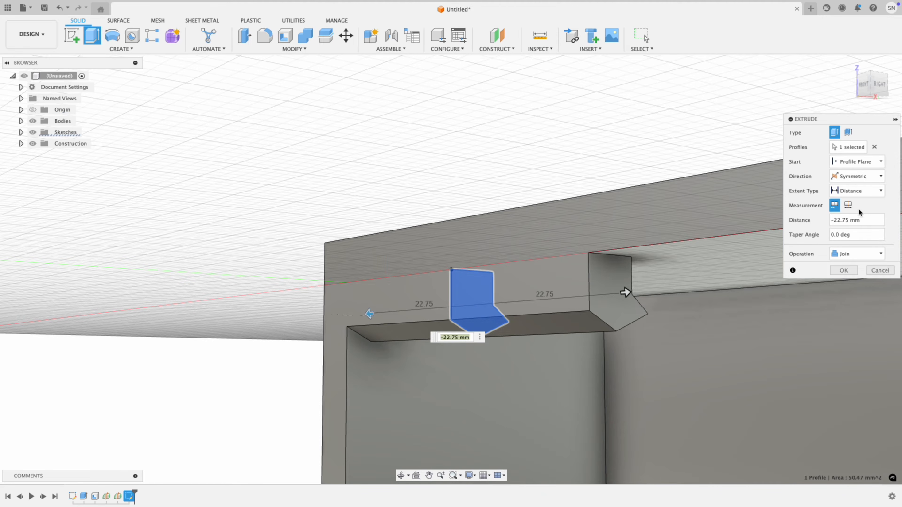
click(845, 270)
scroll(820, 273, down, 2)
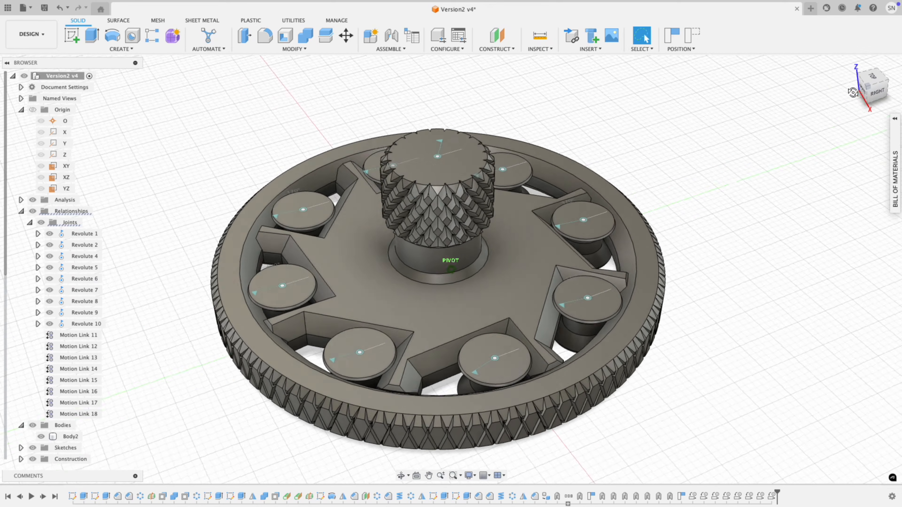
Offset the curved end face of one tooth on the inner wheel 2 mm outward into the surrounding ring
mouse_move(853, 93)
mouse_down()
mouse_move(853, 79)
mouse_move(838, 91)
mouse_up()
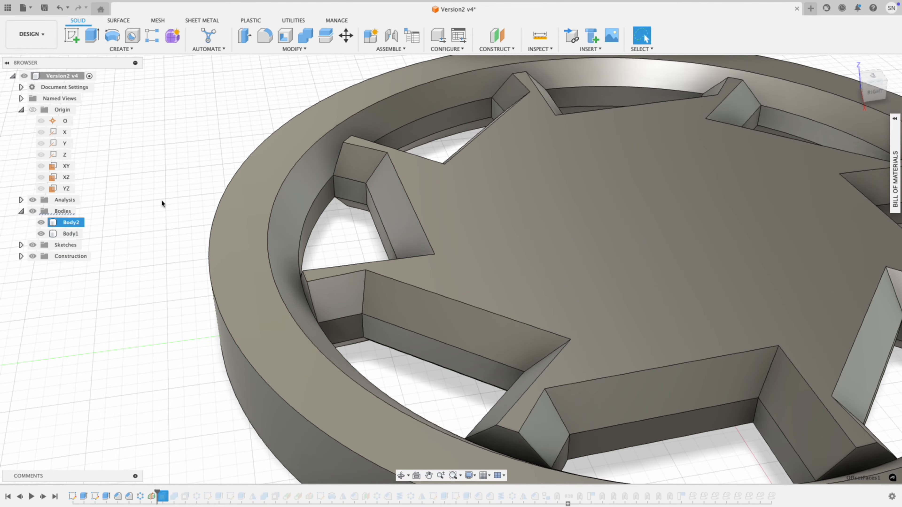
click(242, 38)
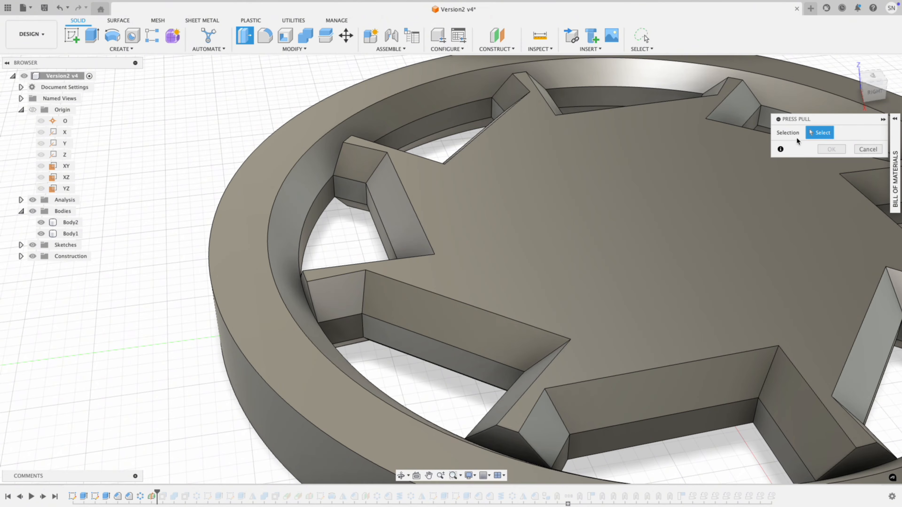
click(308, 296)
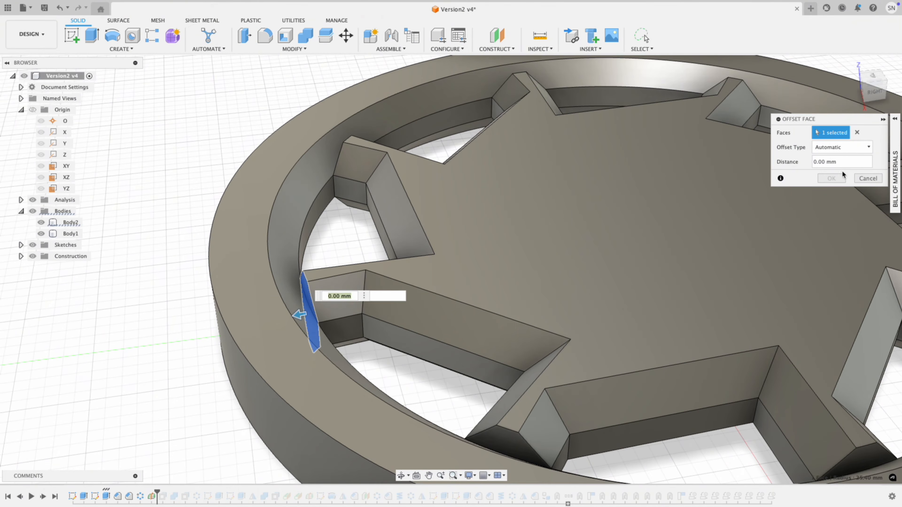
text(2)
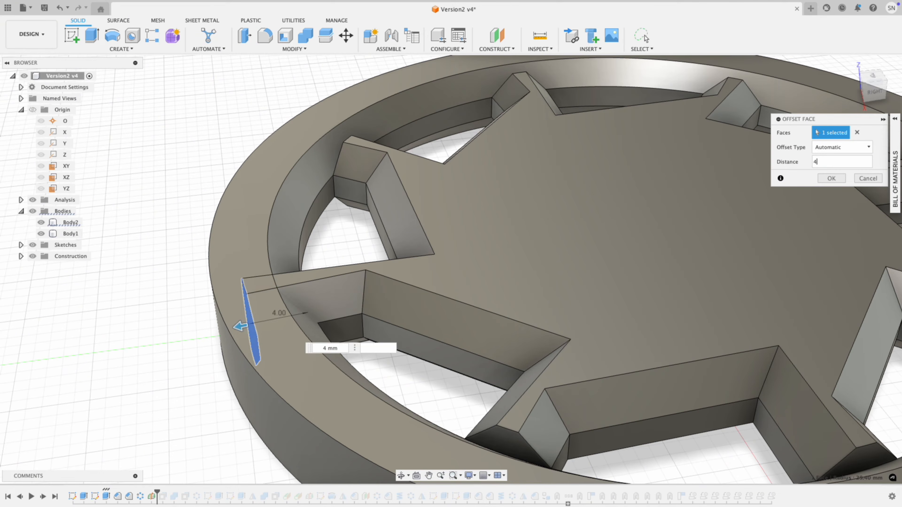
click(832, 178)
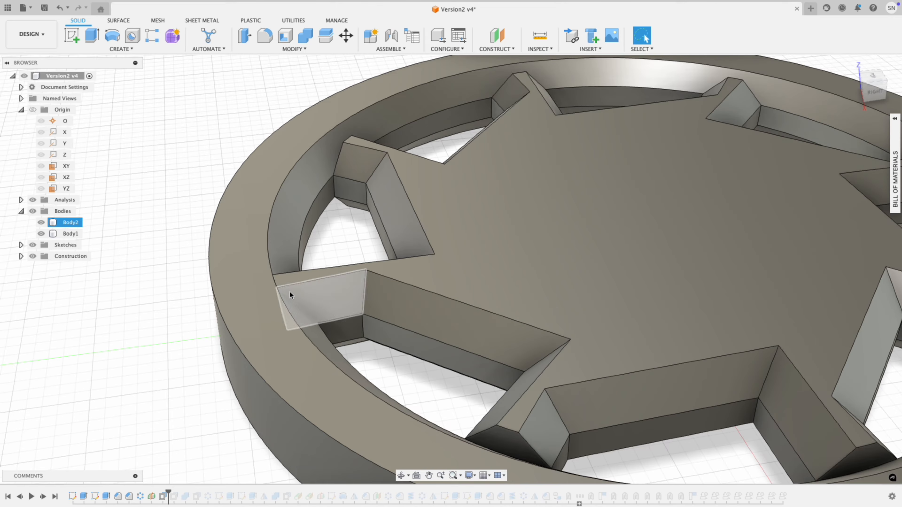
Combine the bodies with the cut operation, using the outer ring to trim the toothed inner wheel and keeping the tool body
click(305, 35)
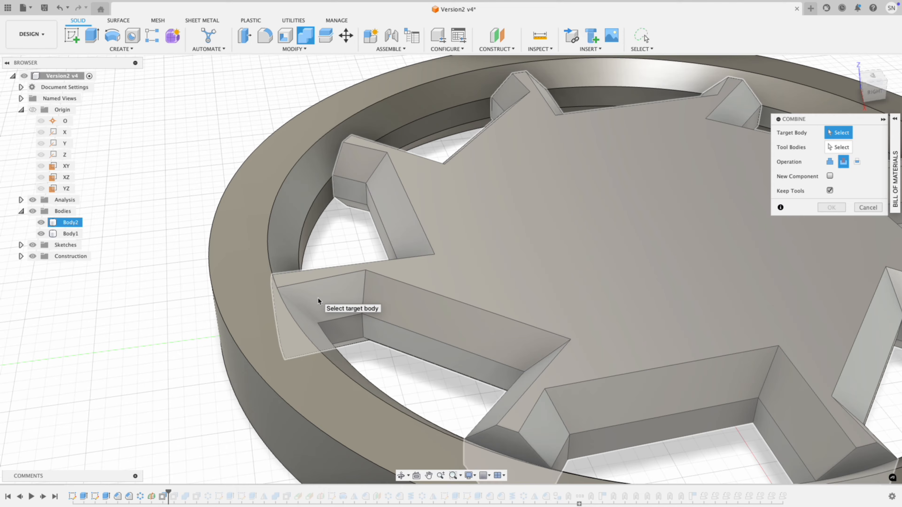
click(318, 300)
click(282, 335)
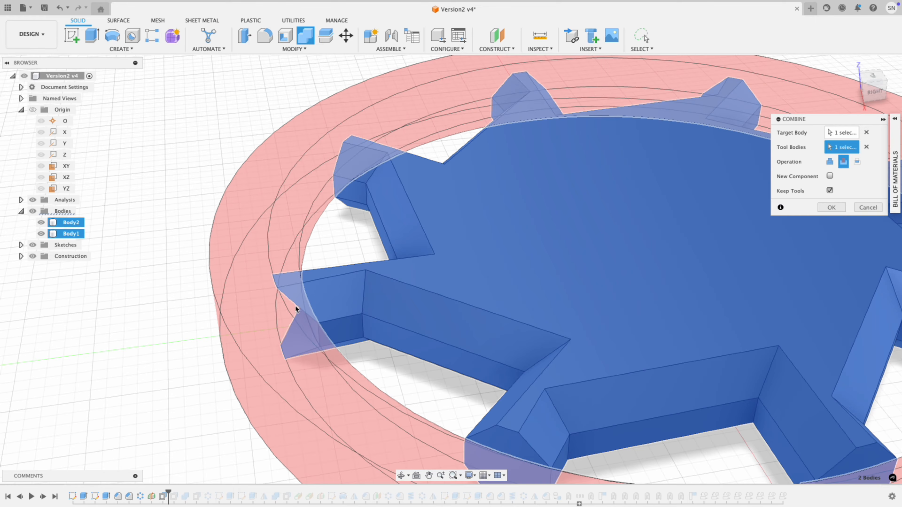
click(832, 208)
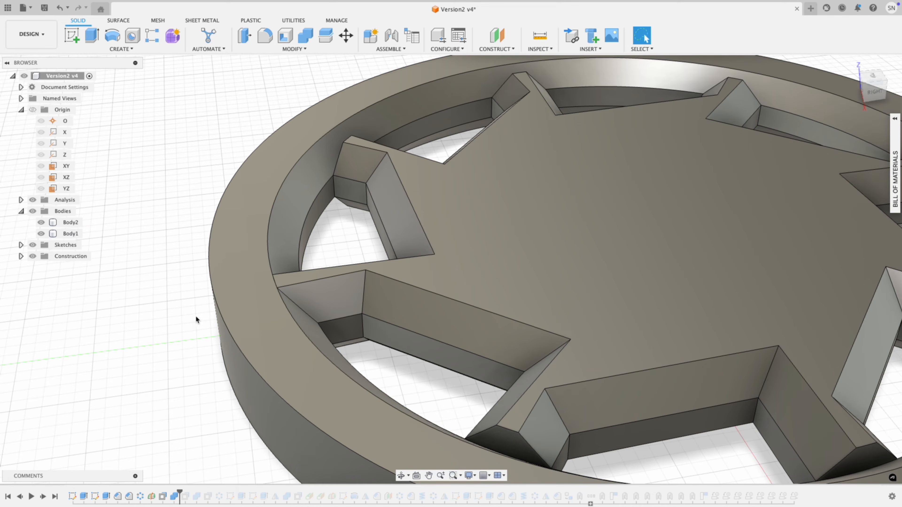
Hide the outer ring and use Press Pull to offset the three end faces of one wheel tooth by -0.3 mm
click(41, 234)
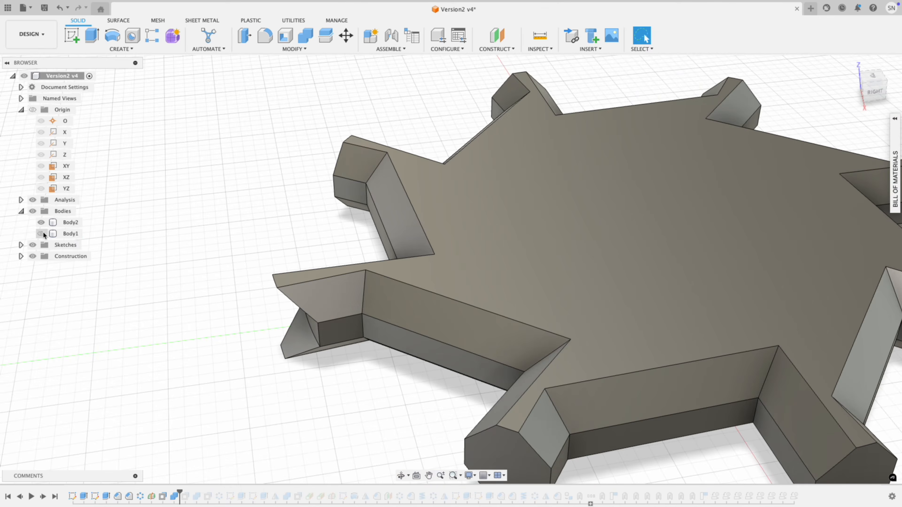
drag(871, 82, 893, 54)
click(245, 36)
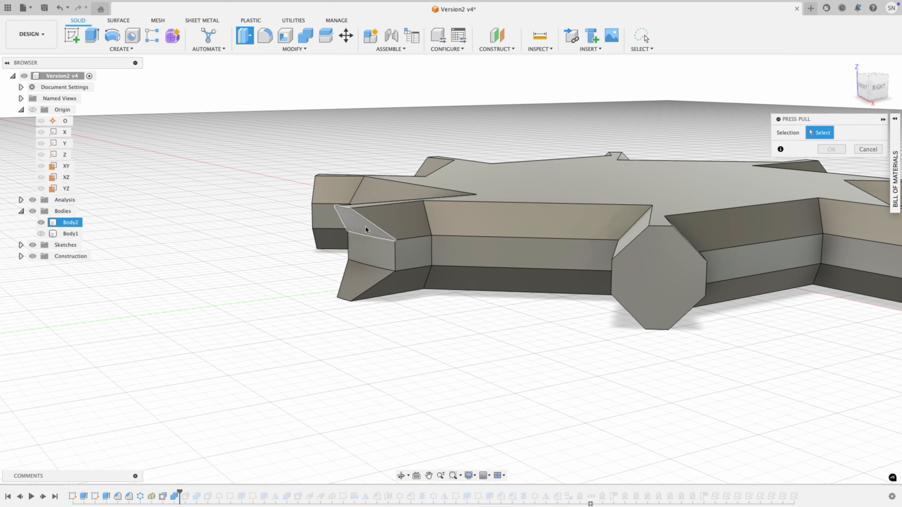
click(365, 227)
click(365, 251)
click(361, 274)
click(844, 164)
key(super+a)
text(-)
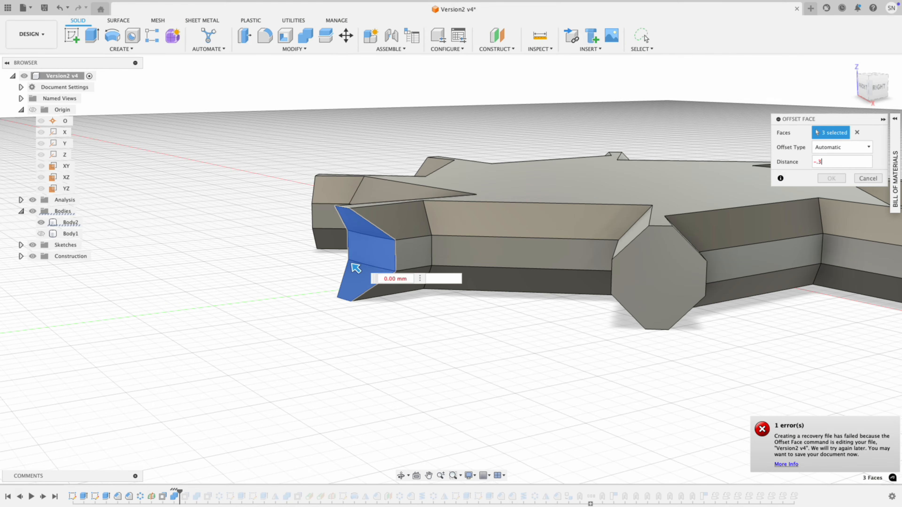
text(3)
key(Return)
Show the outer ring again and inspect the clearance between it and the offset tooth
click(41, 233)
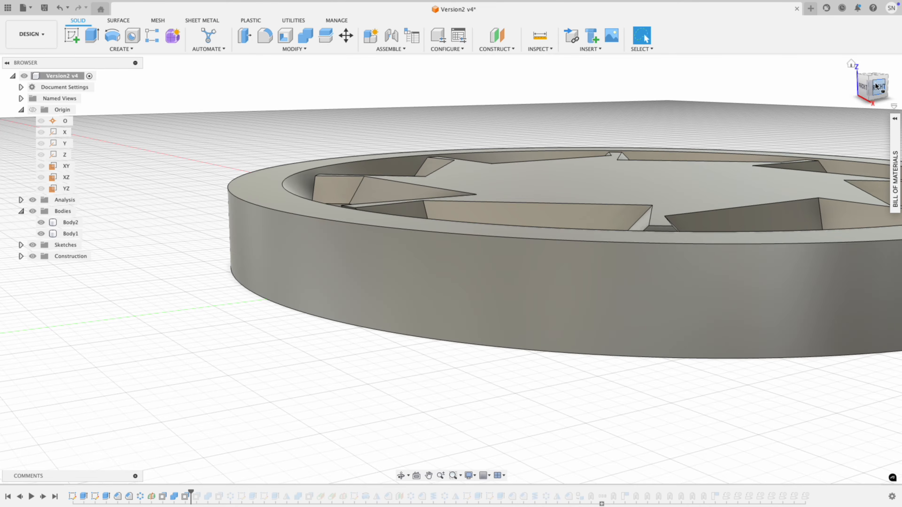
drag(877, 86, 873, 111)
scroll(320, 333, up, 6)
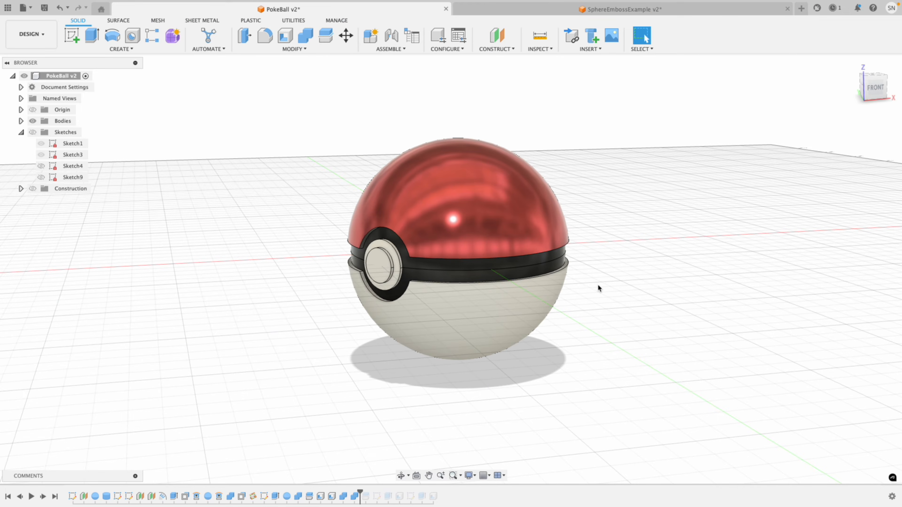
In the SphereEmbossExample design, cut the band body with the selected profile extruded -65 mm, leaving the sphere out of the cut
scroll(598, 284, up, 3)
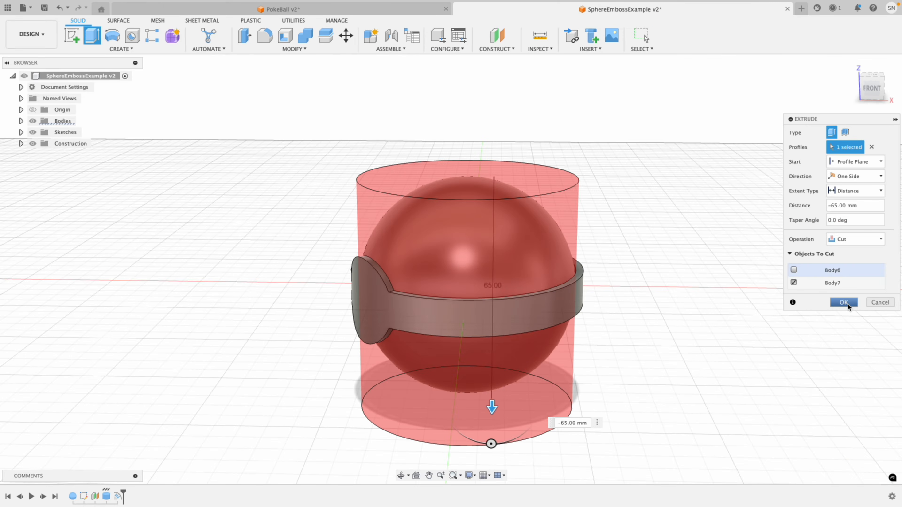
click(844, 302)
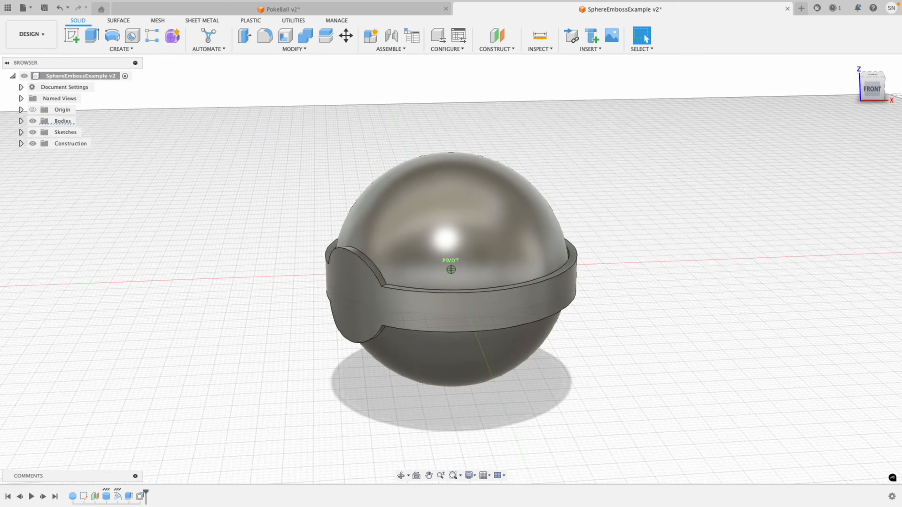
drag(872, 89, 697, 78)
scroll(543, 182, up, 4)
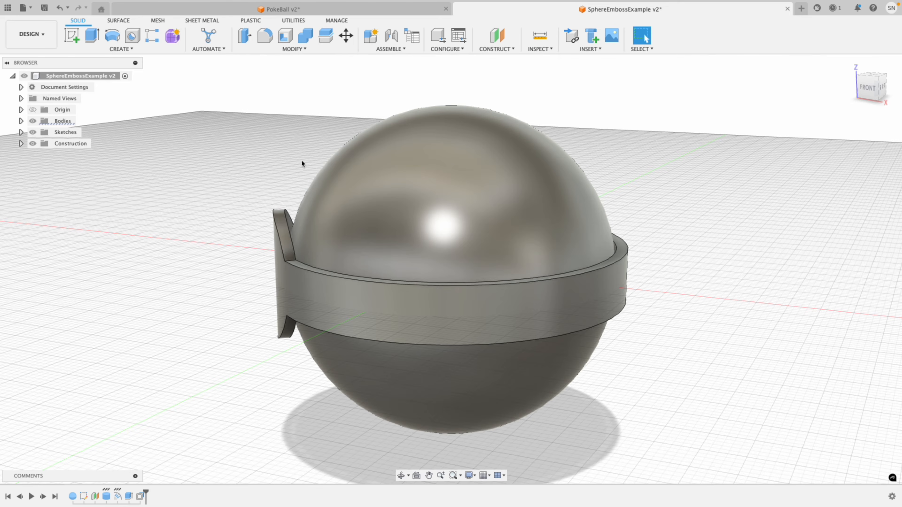
Replace the band's inner face with the sphere's surface and examine the fit around the raised tab
click(276, 49)
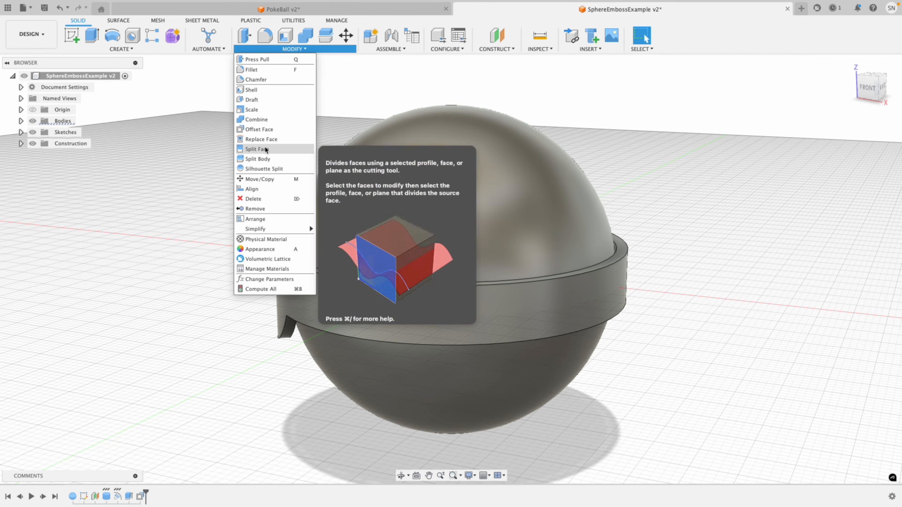
click(259, 140)
shift+middle_drag(751, 106, 375, 161)
click(293, 212)
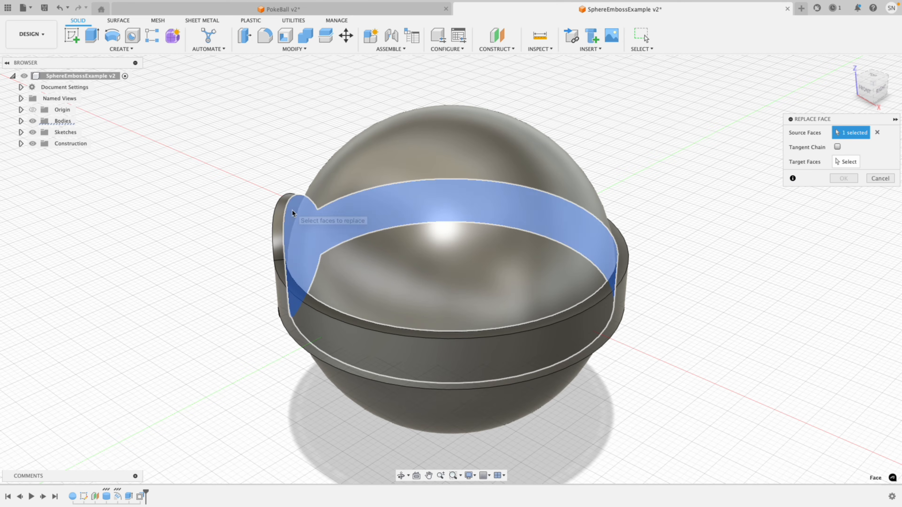
click(855, 161)
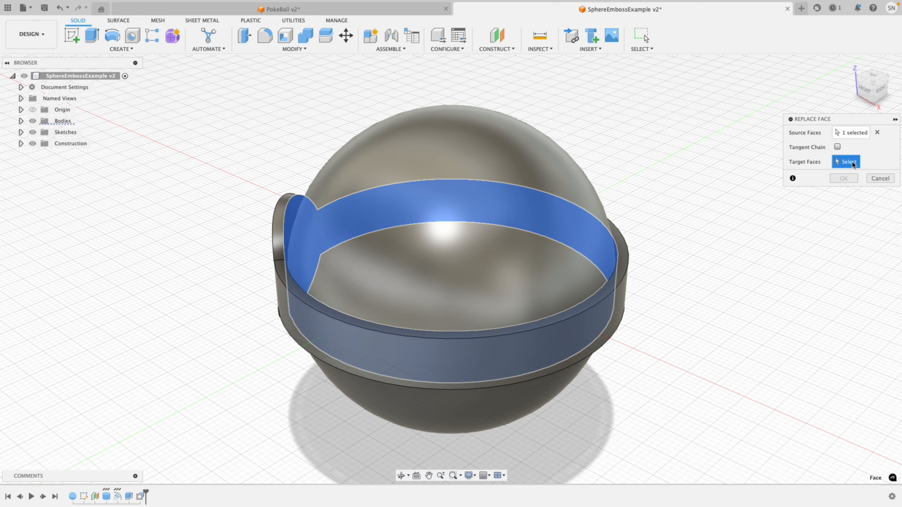
click(479, 260)
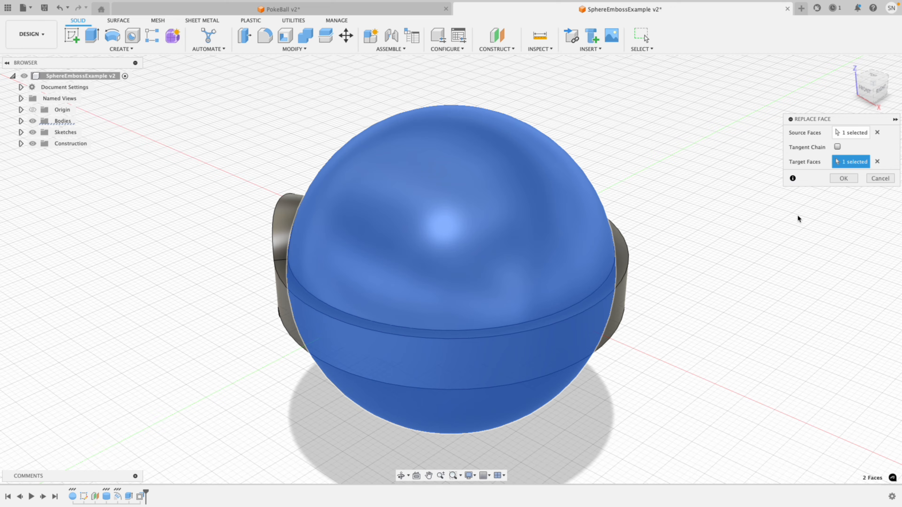
click(852, 178)
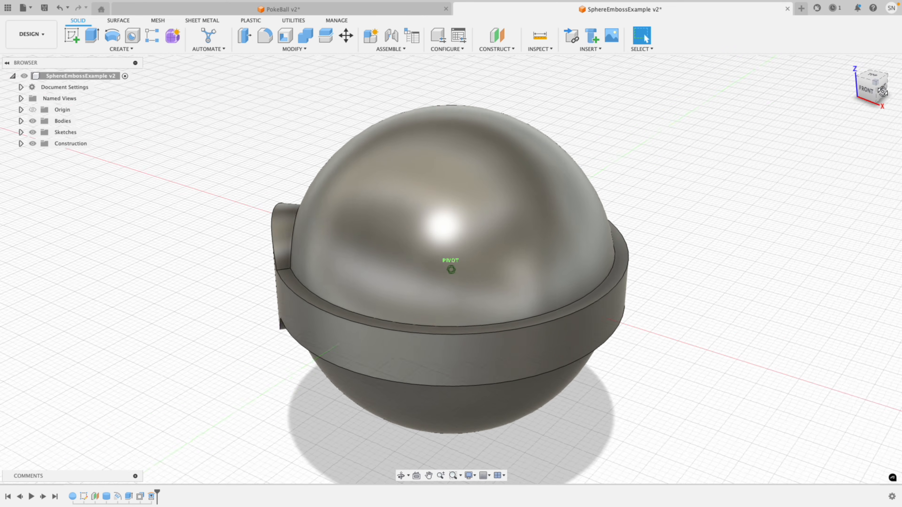
drag(883, 91, 888, 93)
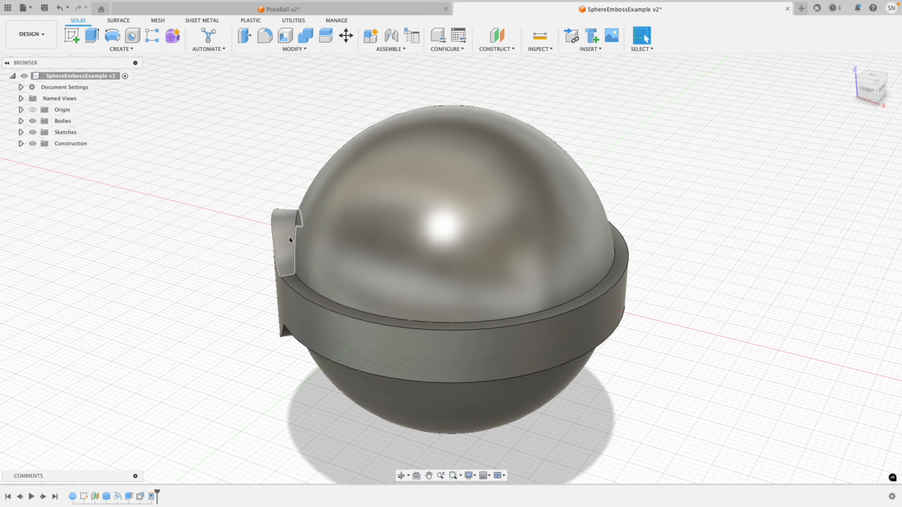
Create a 64 mm diameter sphere centred on the origin as a new body
click(22, 122)
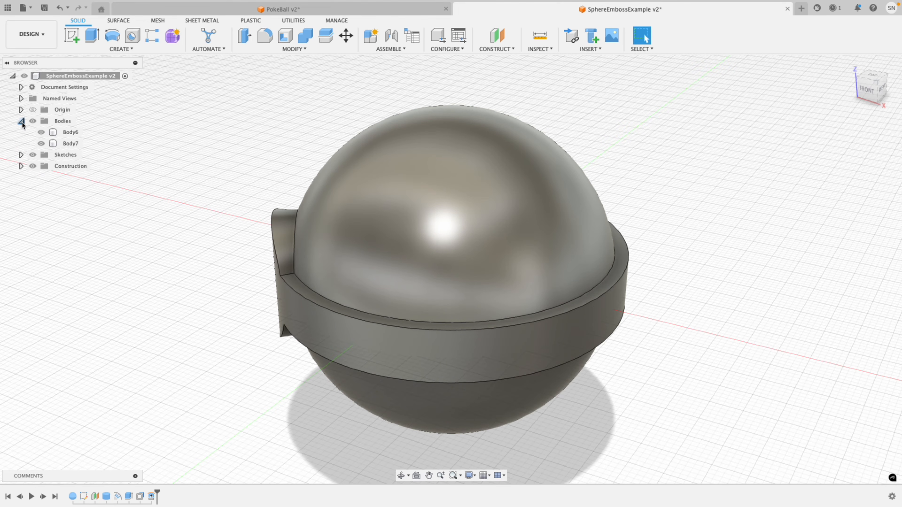
key(c)
click(482, 267)
click(451, 269)
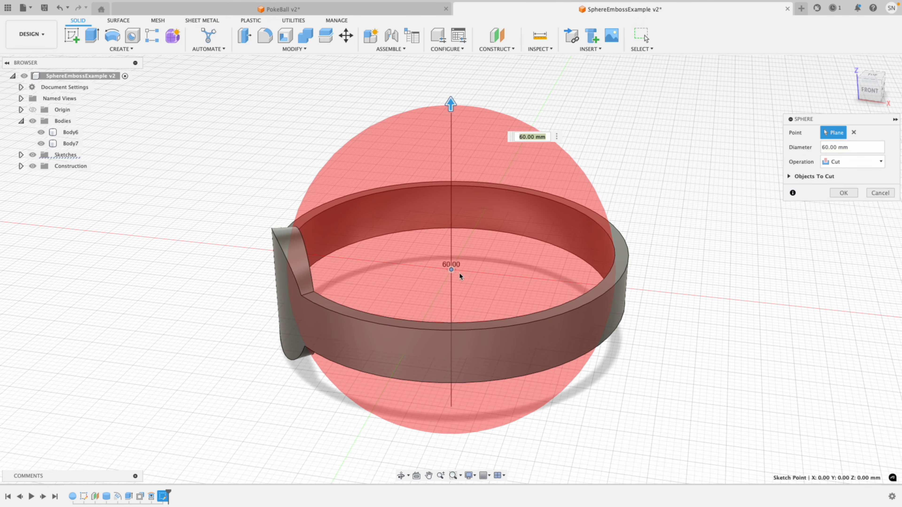
text(64)
click(853, 161)
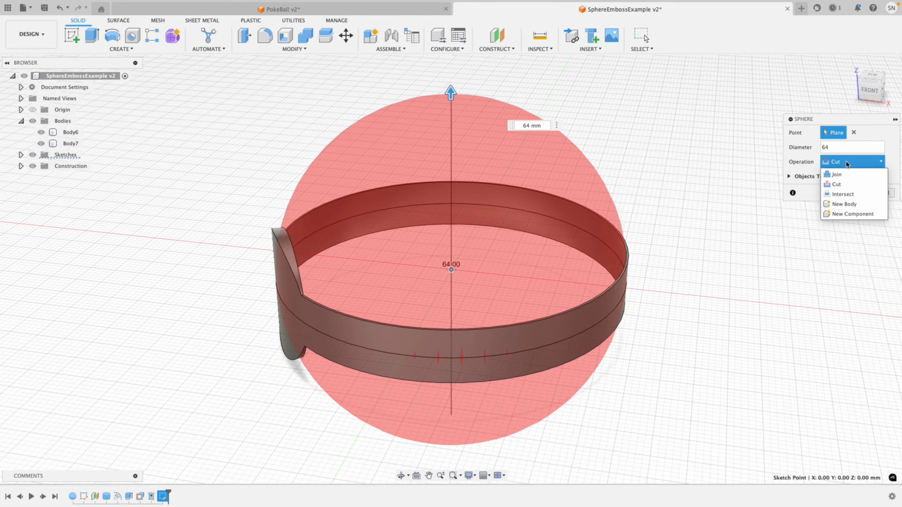
click(838, 194)
click(843, 179)
Replace the band's outer face with the surface of the 64 mm sphere
click(295, 48)
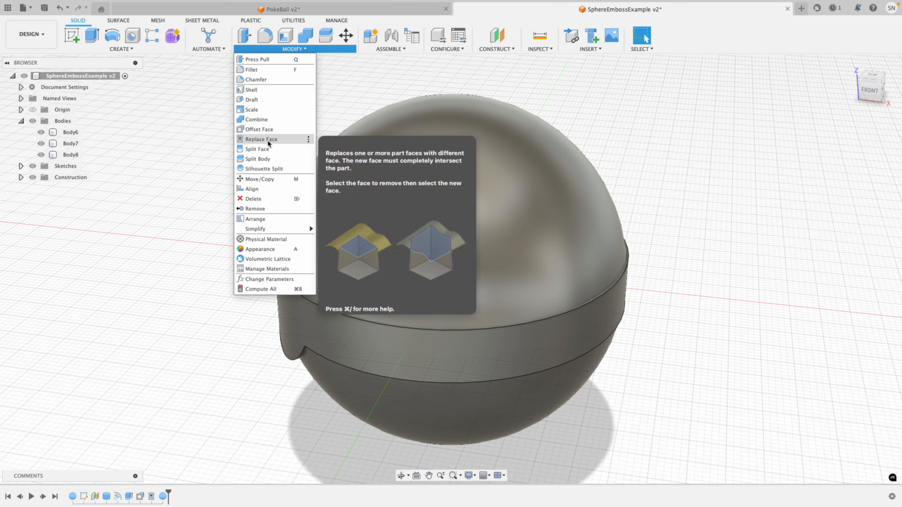
click(258, 139)
click(284, 292)
click(849, 162)
click(489, 250)
key(Return)
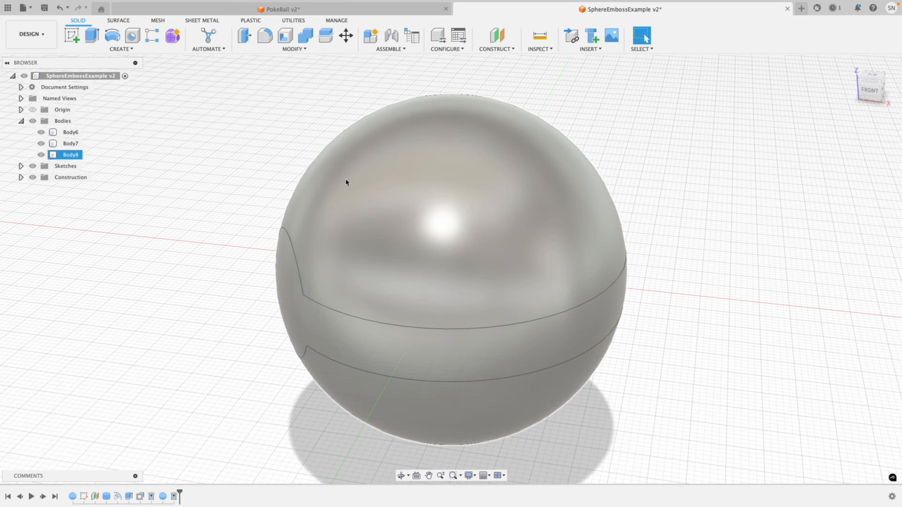
Remove the 64 mm sphere body and inspect the rounded band on the original sphere
click(67, 155)
right_click(67, 156)
click(126, 305)
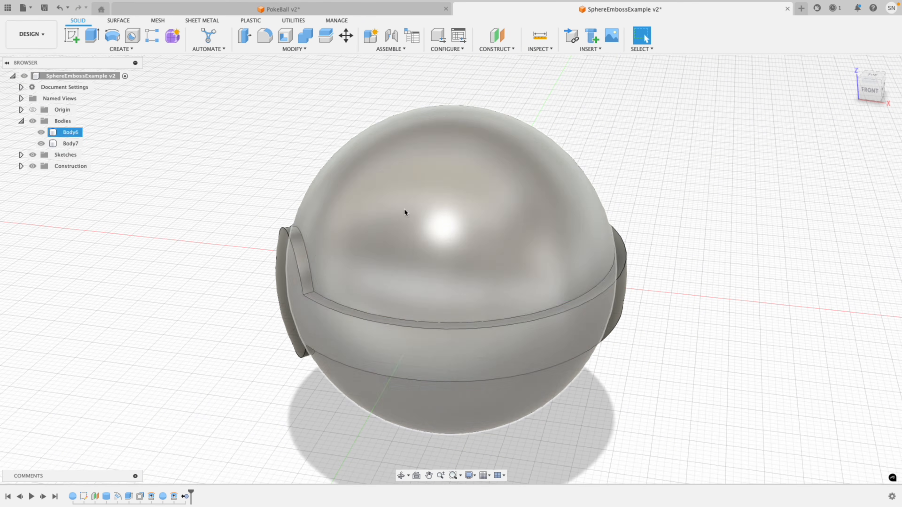
shift+middle_drag(404, 210, 306, 142)
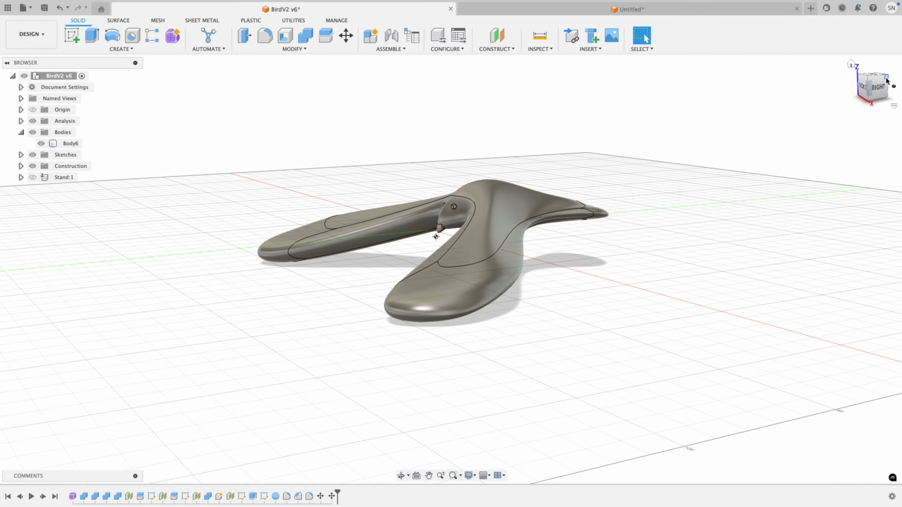
In the untitled design, start a form and create a one-sided box from a center rectangle placed at the origin
mouse_move(886, 81)
mouse_down()
mouse_move(884, 92)
mouse_move(845, 105)
mouse_move(875, 96)
mouse_up()
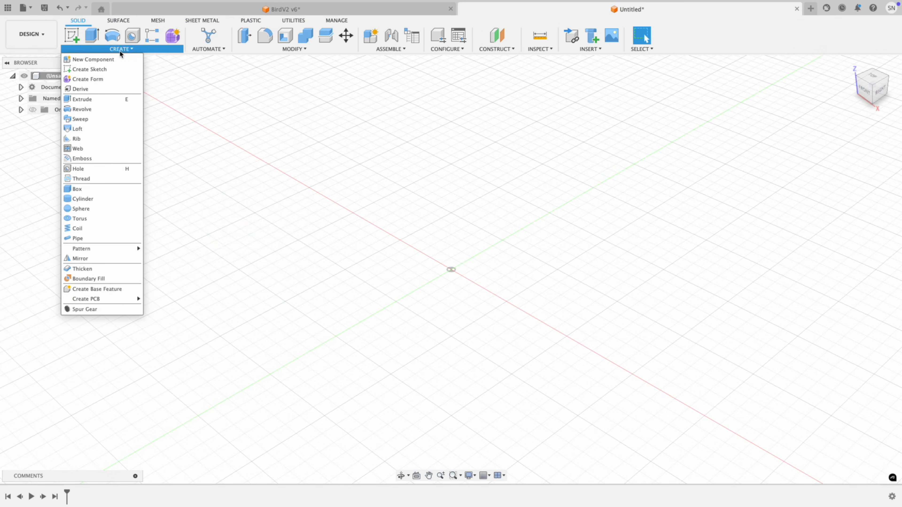
click(82, 274)
click(108, 49)
click(85, 69)
click(474, 255)
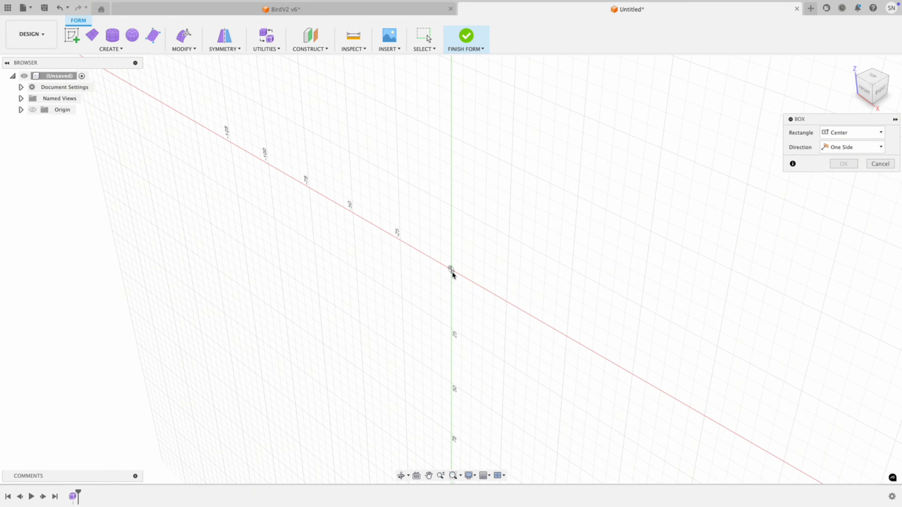
click(451, 271)
click(502, 355)
key(Return)
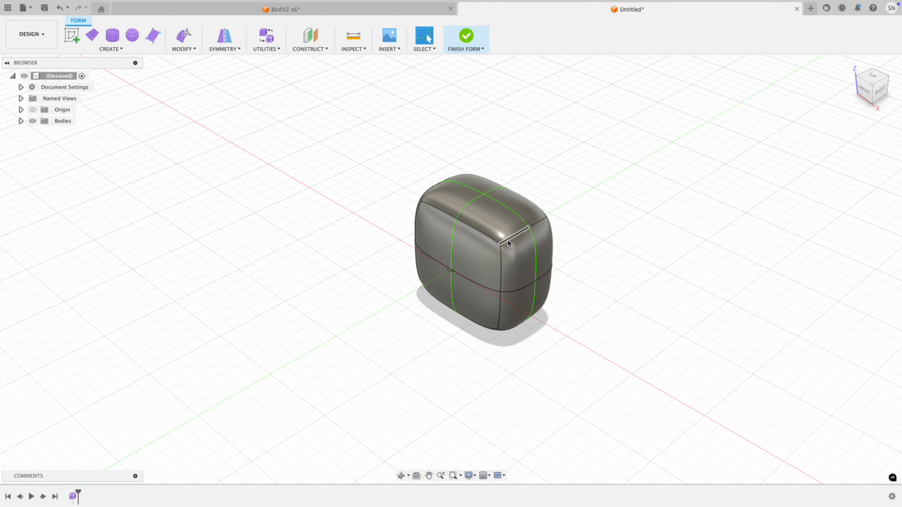
Reshape the form by moving the upper edge at its end inward and back outward, and finish the form
right_click(501, 236)
click(533, 228)
drag(510, 246, 476, 248)
click(528, 223)
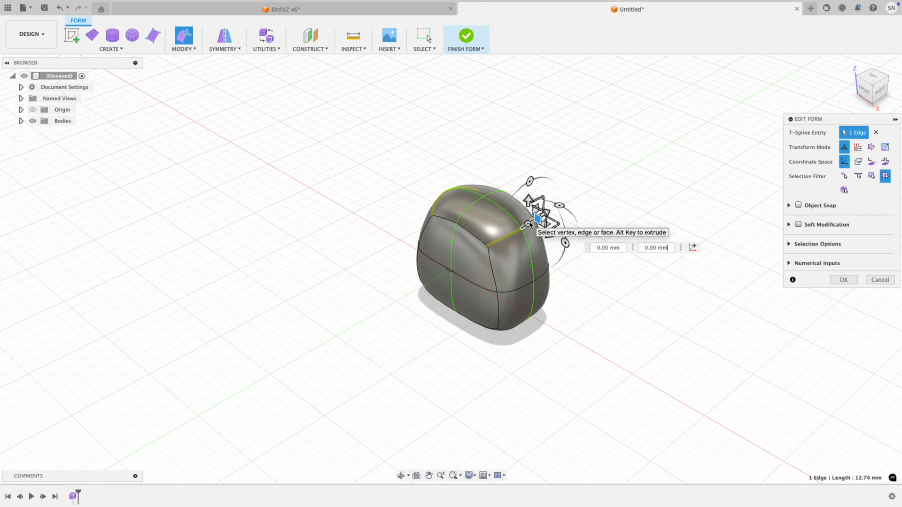
click(568, 217)
click(530, 223)
click(844, 280)
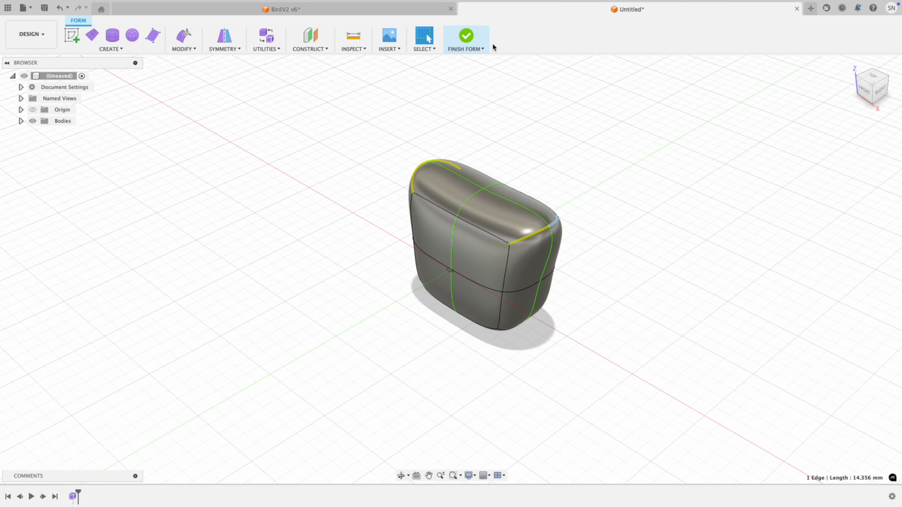
click(467, 36)
drag(873, 93, 893, 74)
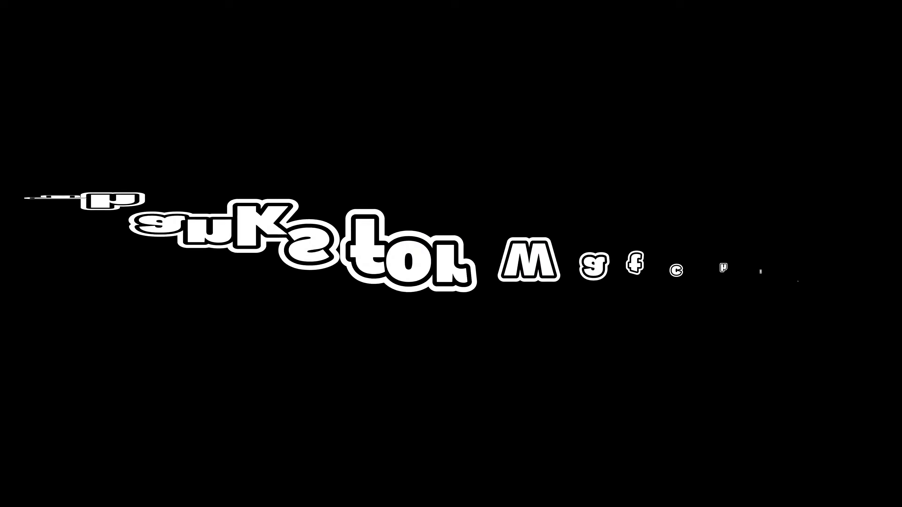